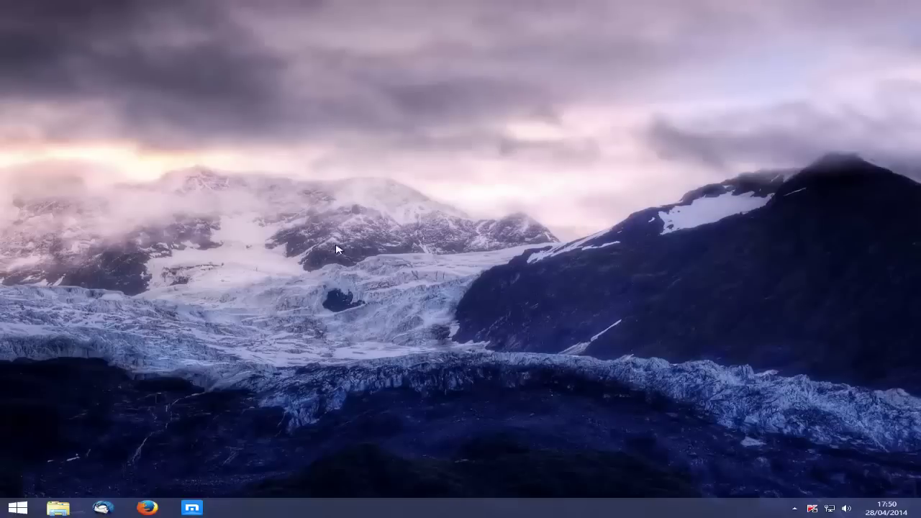
Google 'virtual router' in Firefox, open the CodePlex project page and start the installer download.
click(148, 507)
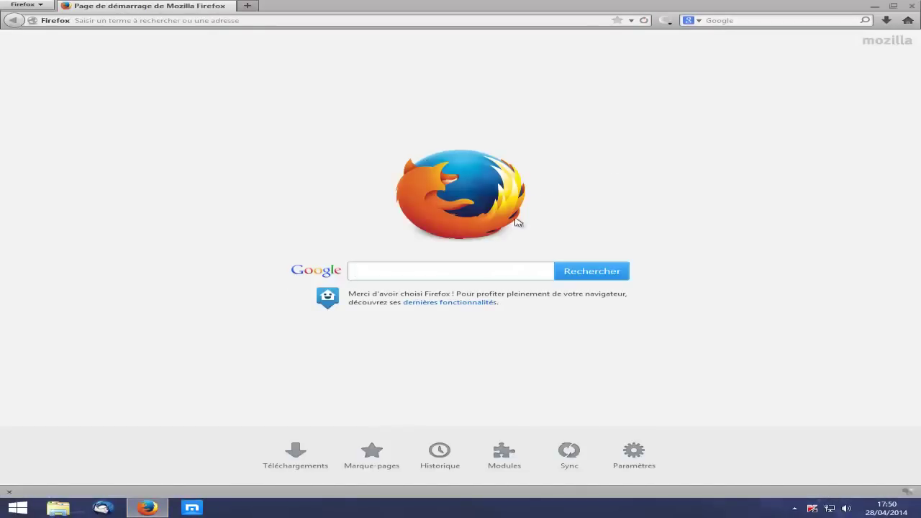
text(virtual router)
key(Return)
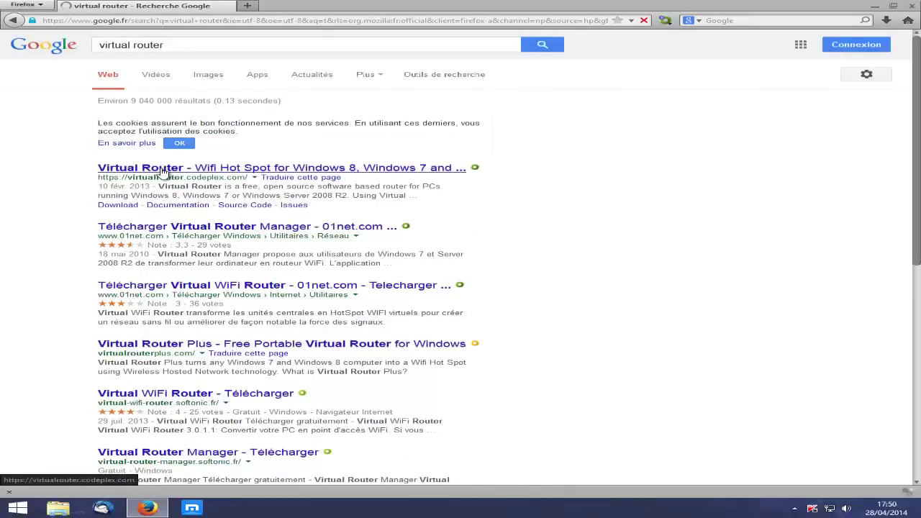
click(162, 169)
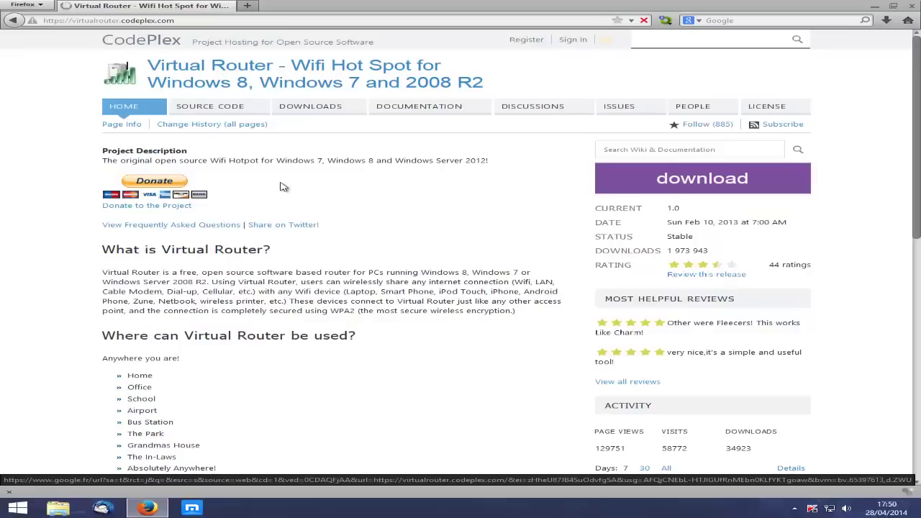
click(689, 185)
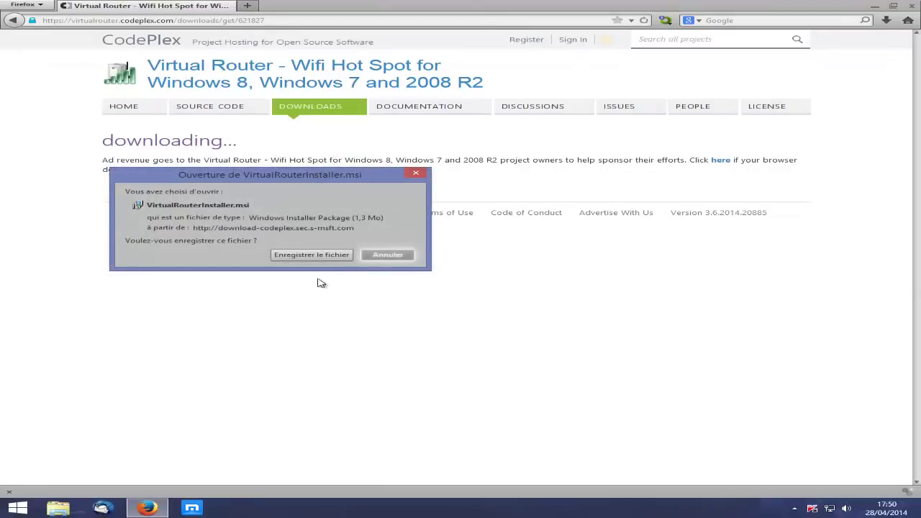
Save VirtualRouterInstaller.msi and reveal it in the Téléchargements folder.
click(310, 256)
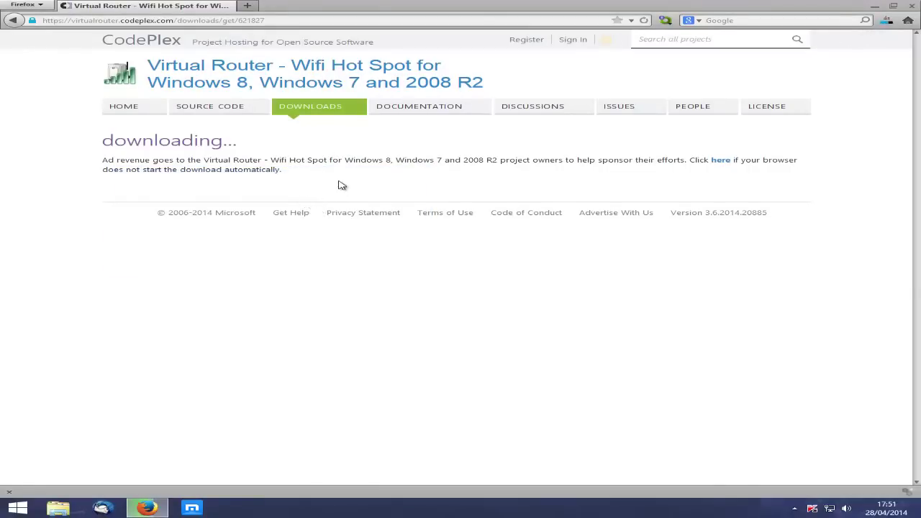
click(887, 20)
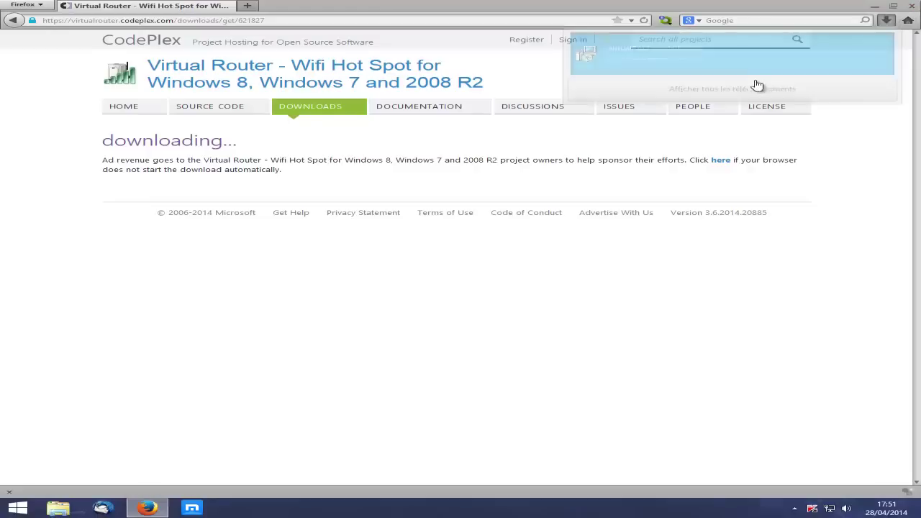
click(889, 62)
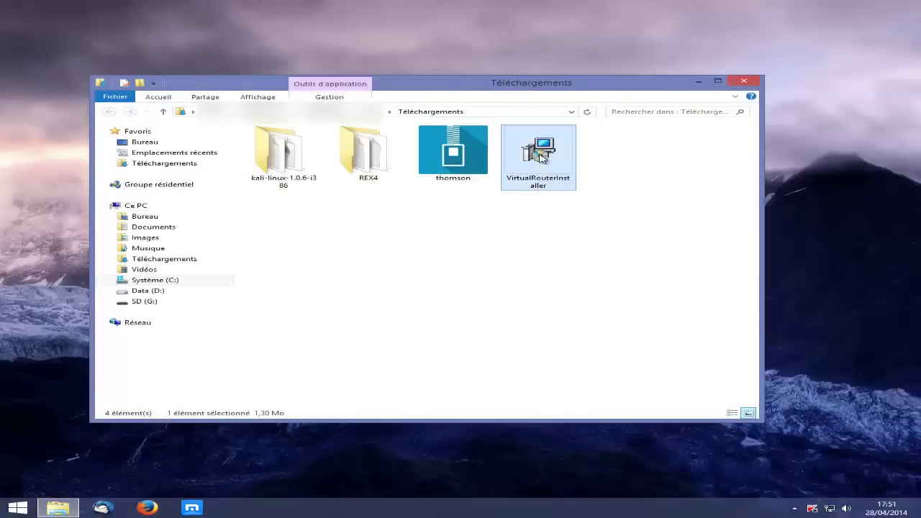
Run VirtualRouterInstaller.msi and install Virtual Router v1.0 with the default folder and options.
double_click(541, 159)
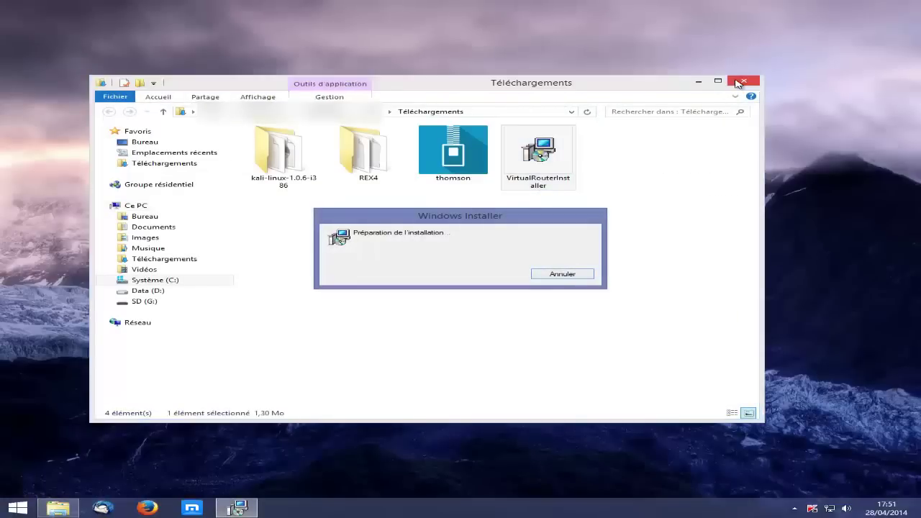
click(738, 84)
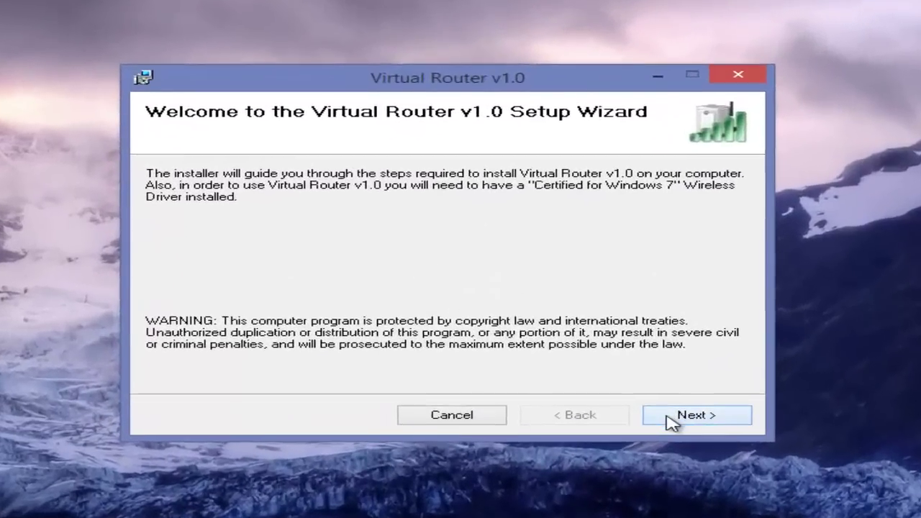
click(587, 340)
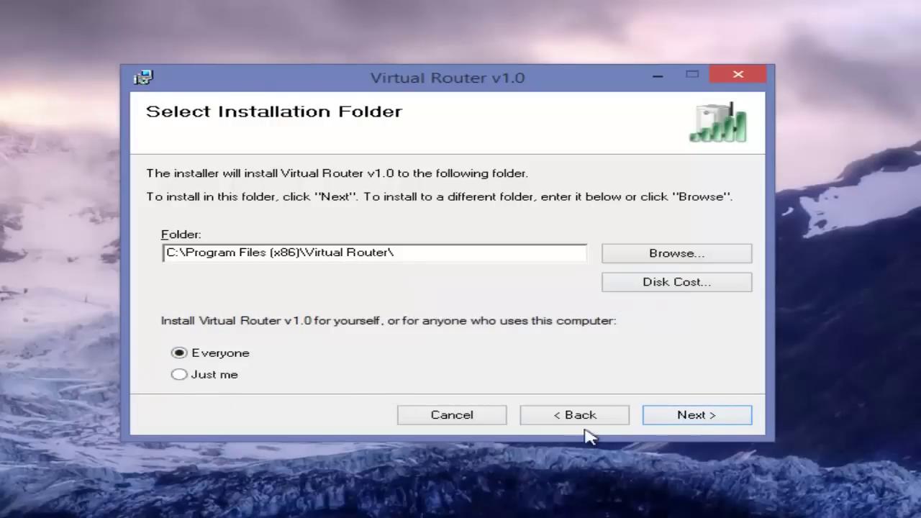
click(675, 425)
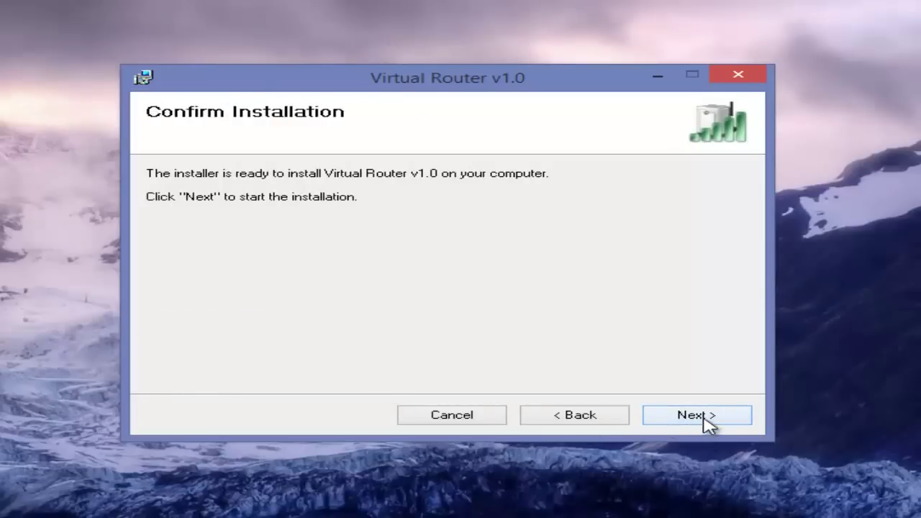
click(706, 423)
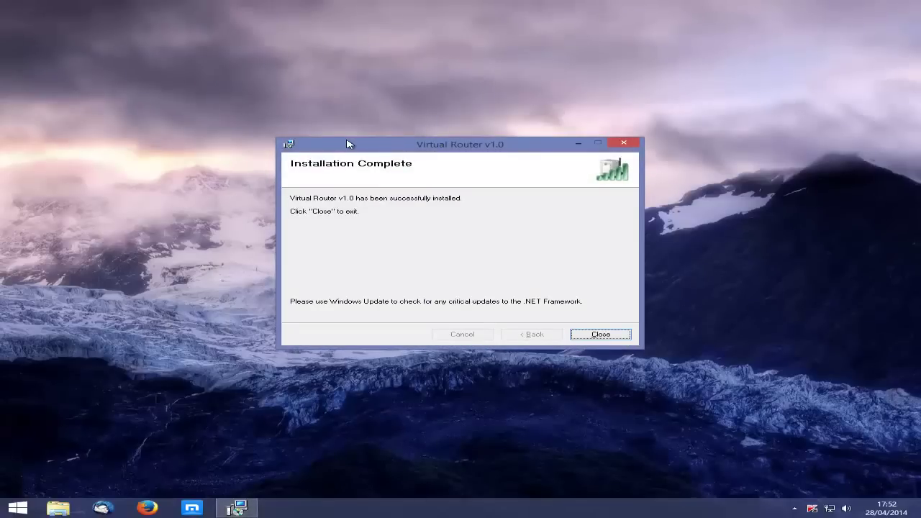
click(609, 335)
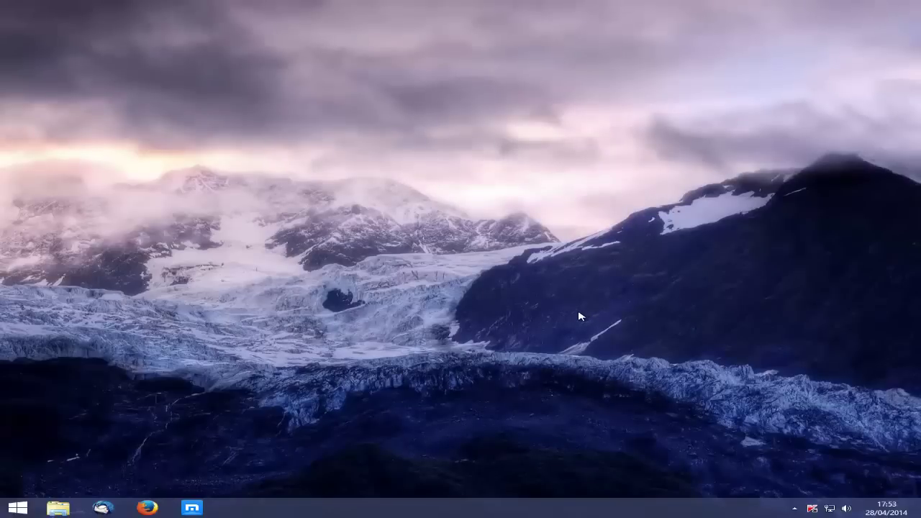
Search Windows for 'virtual' and open the Virtual Router Manager result.
key(super+f)
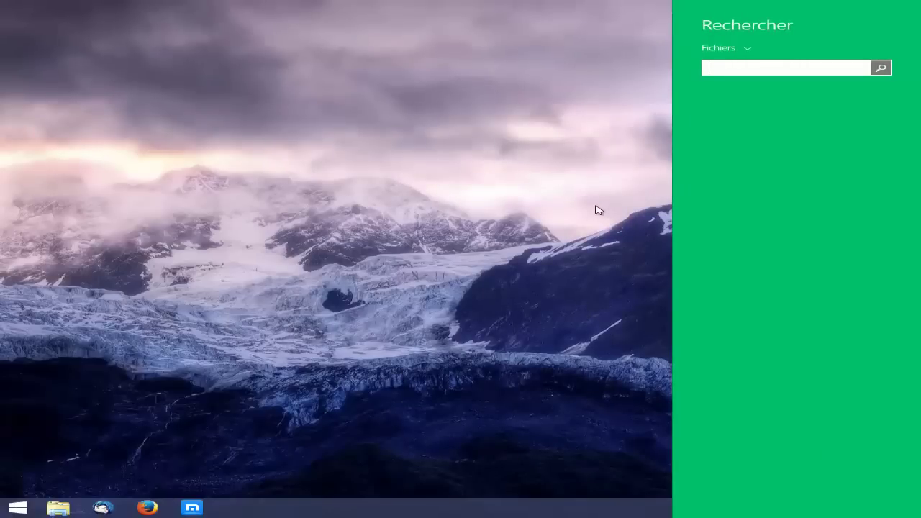
text(virtu)
click(412, 157)
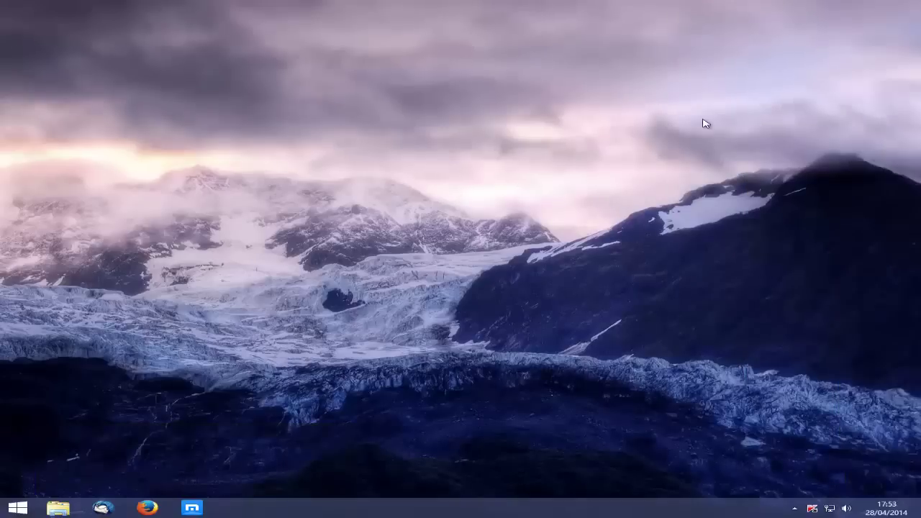
key(super+s)
text(virtua)
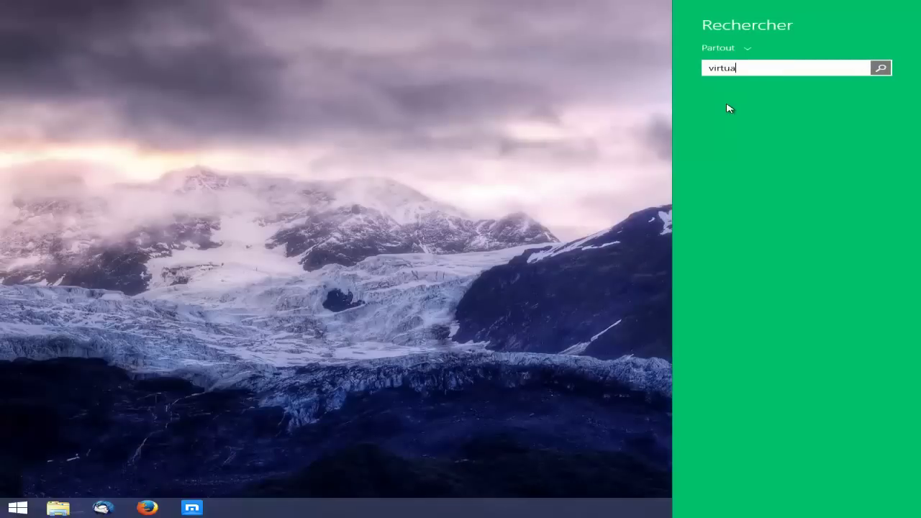
text(l Router Manager)
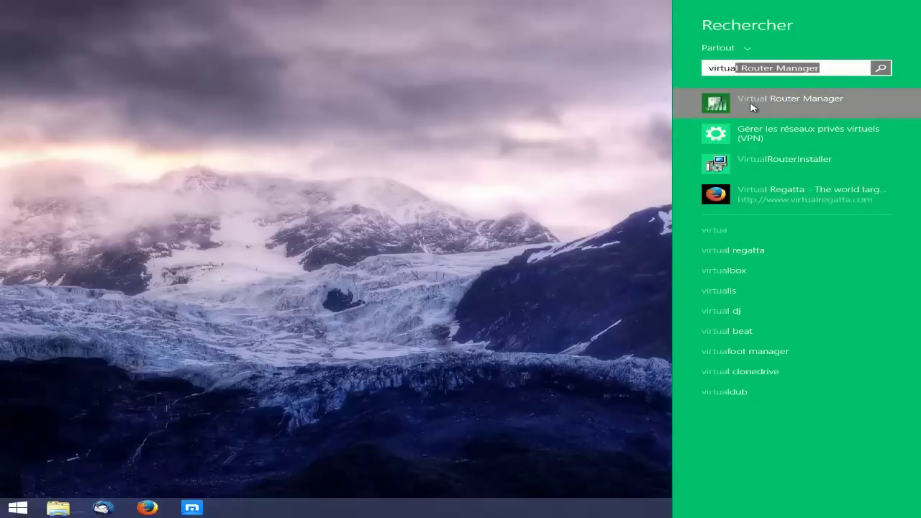
click(751, 106)
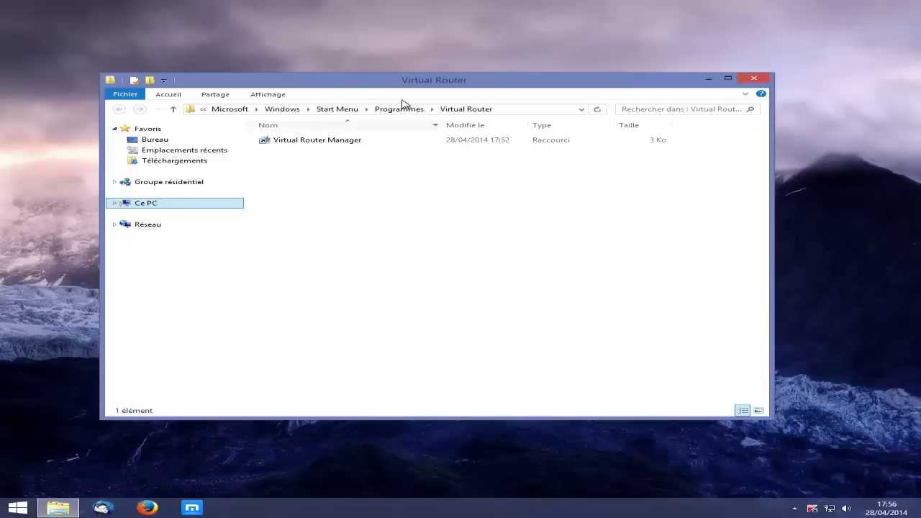
Start the Virtual Router Manager shortcut from the Start Menu Virtual Router folder.
drag(396, 83, 406, 85)
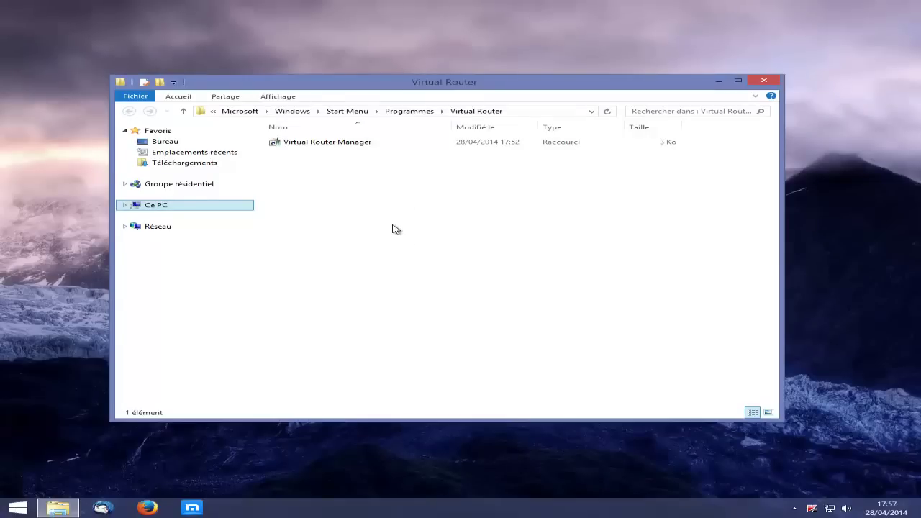
drag(408, 84, 412, 82)
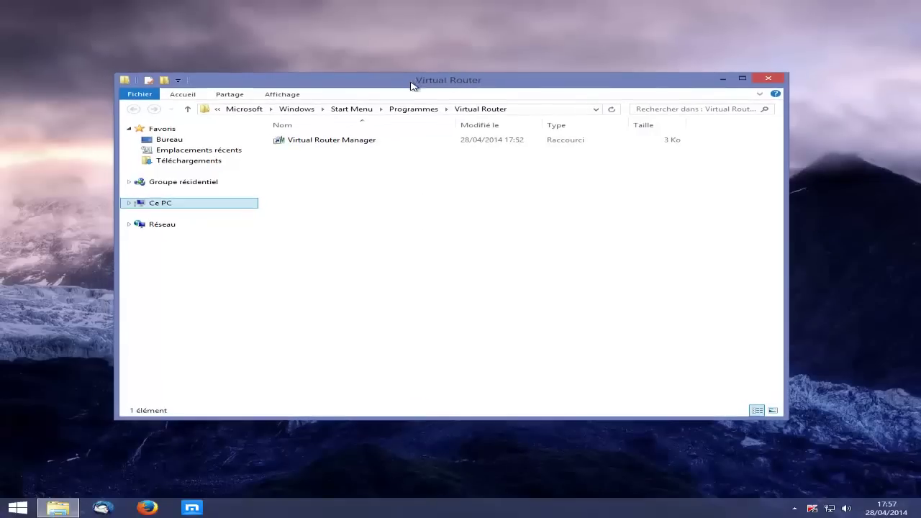
double_click(374, 144)
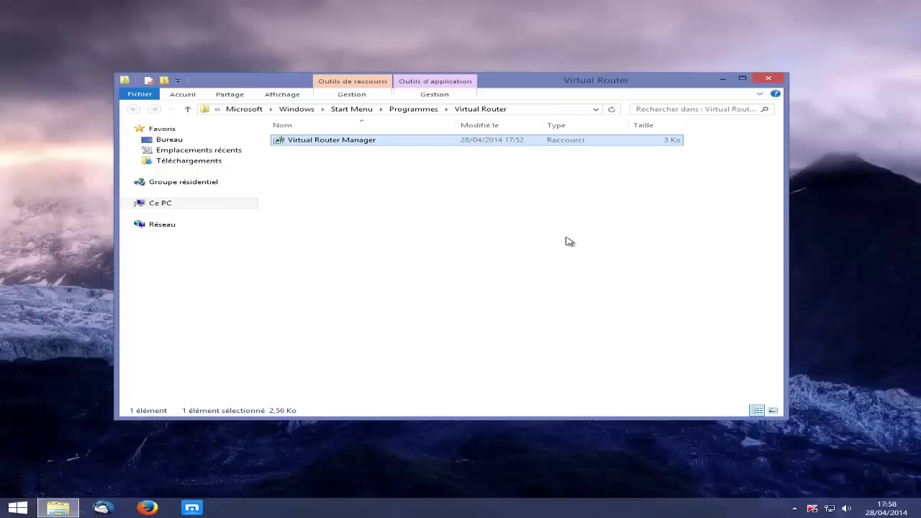
Search for cmd and run Command Prompt as administrator.
key(super+c)
key(Return)
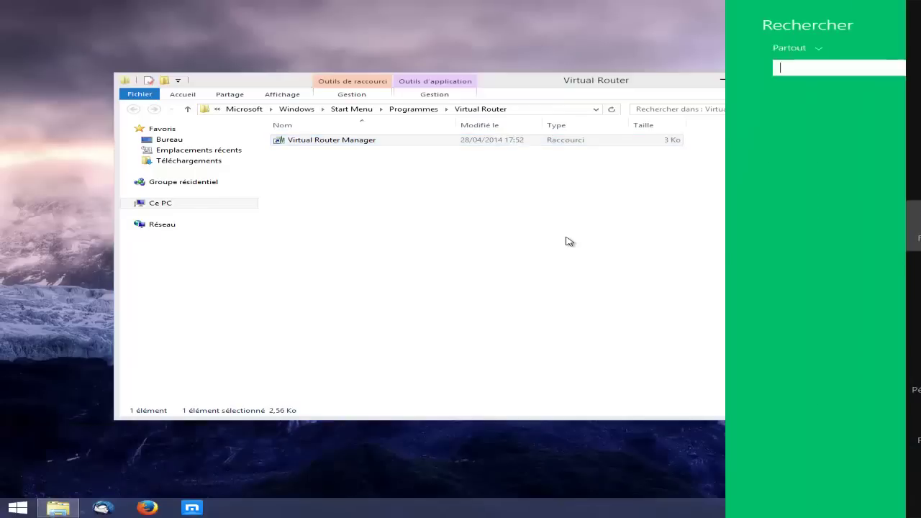
text(cmd)
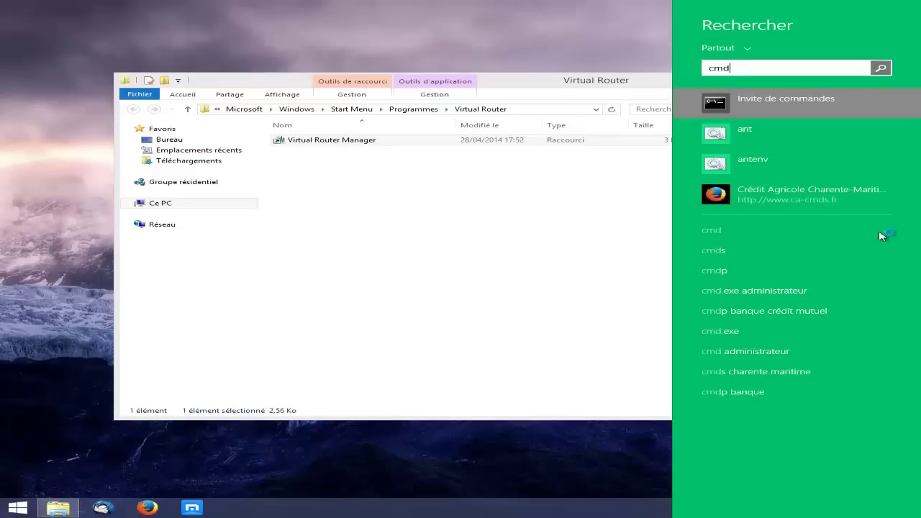
key(shift+F10)
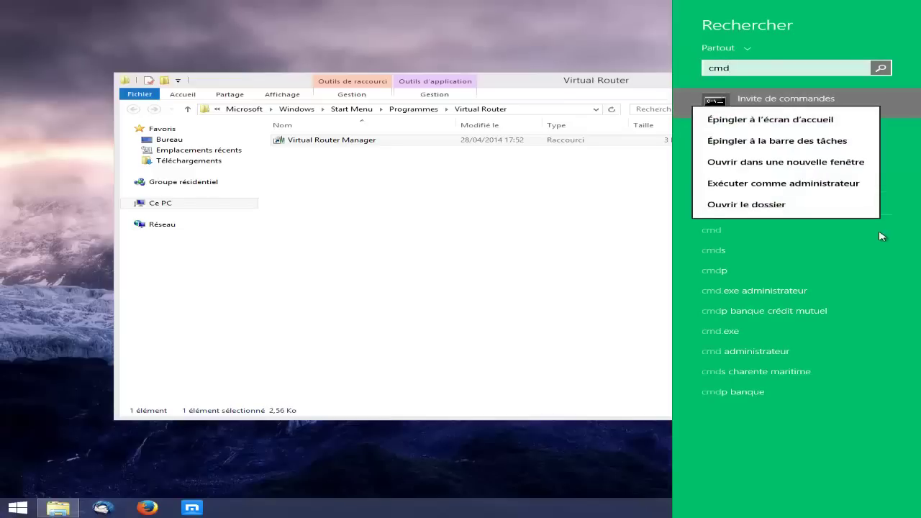
key(Down)
key(Down)
key(Down)
key(Down)
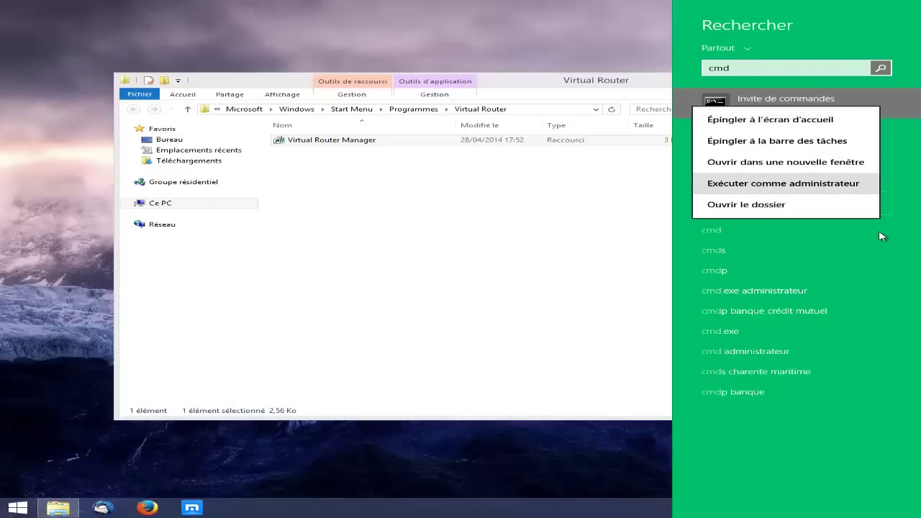
key(Return)
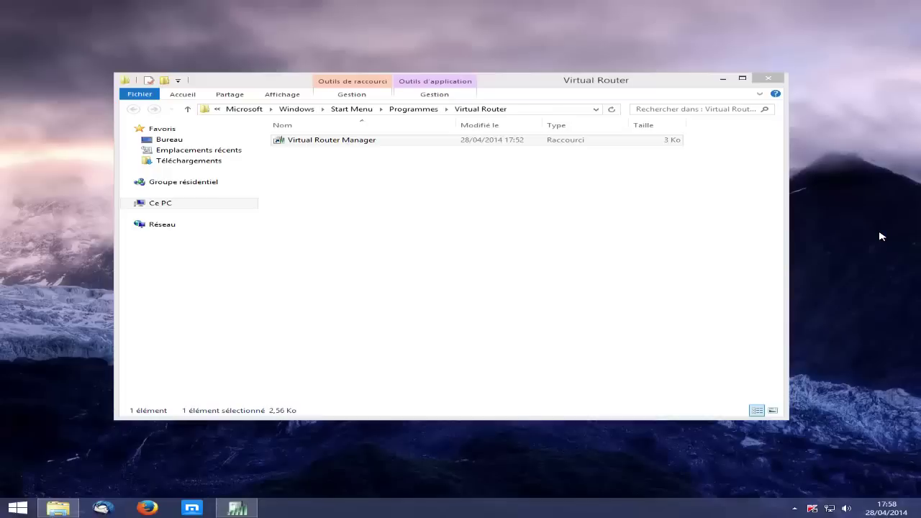
Copy 'netsh wlan set hostednetwork mode=allow' from Notepad into the admin prompt and run it.
right_click(370, 165)
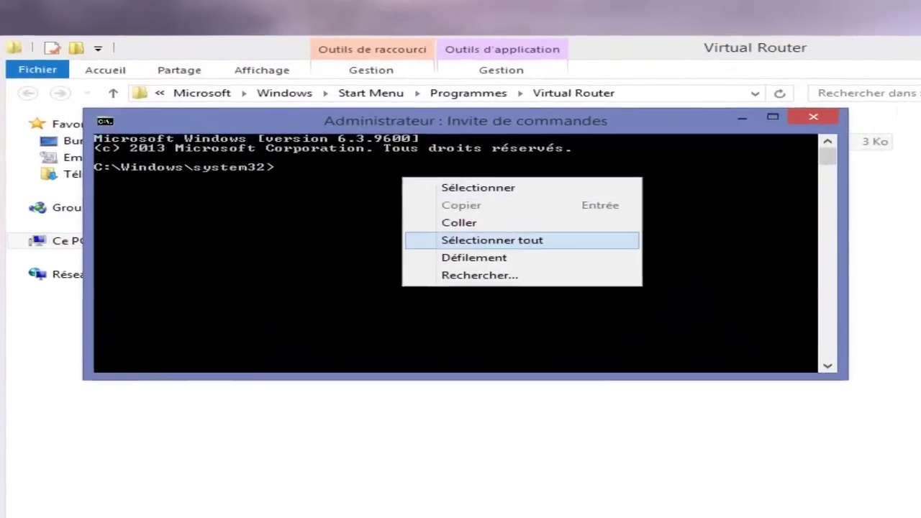
click(403, 194)
right_click(333, 177)
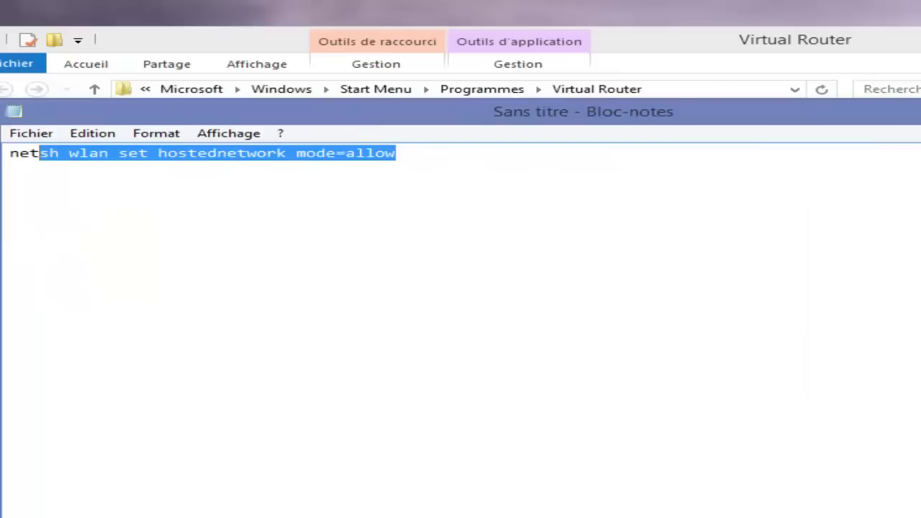
drag(39, 152, 10, 153)
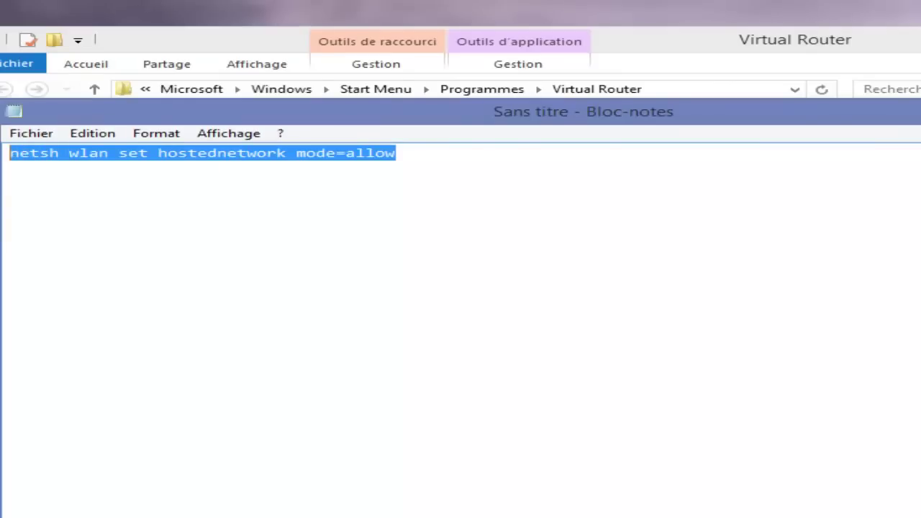
drag(503, 111, 511, 92)
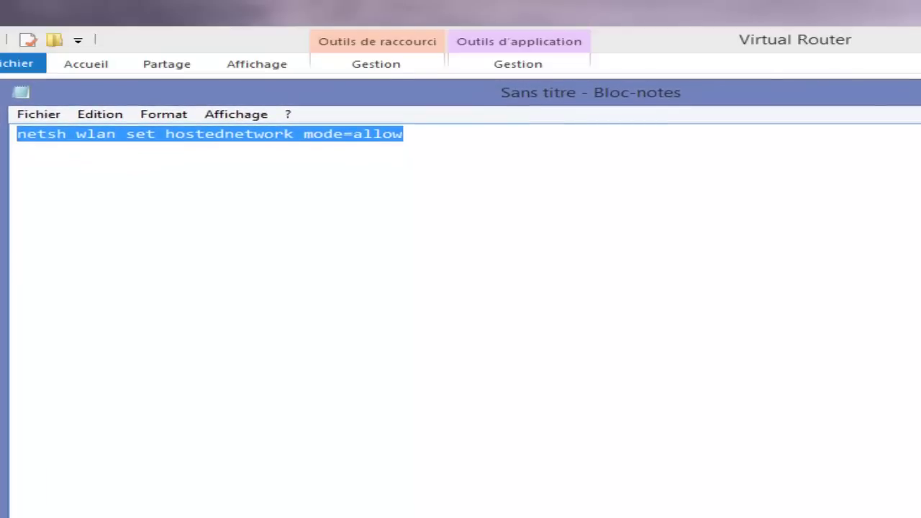
key(super+Down)
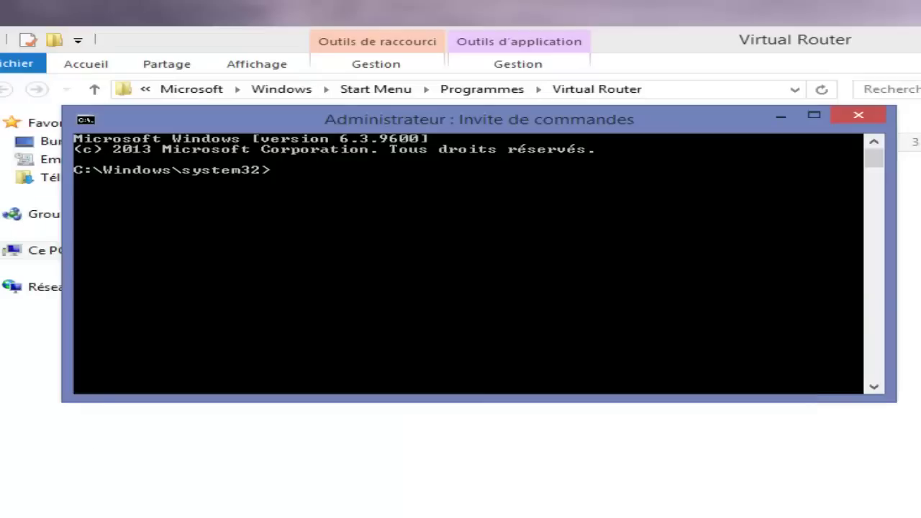
right_click(396, 200)
click(436, 246)
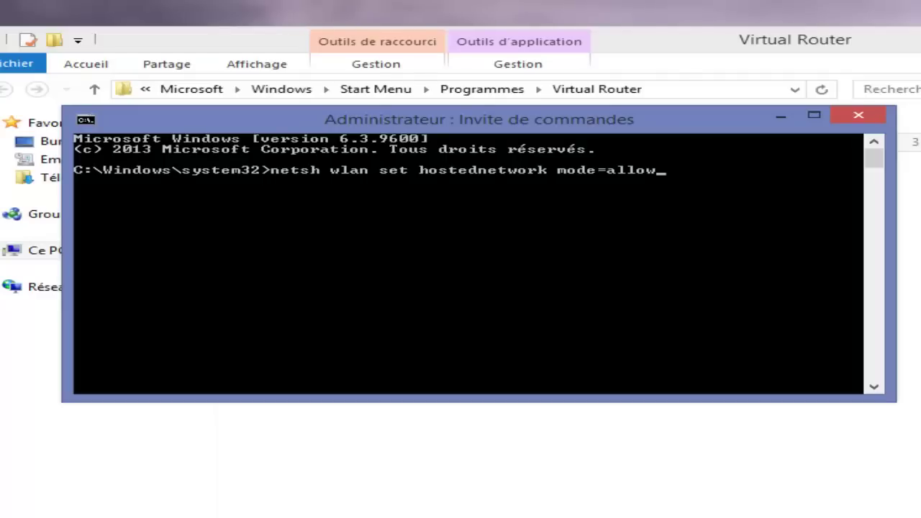
key(Return)
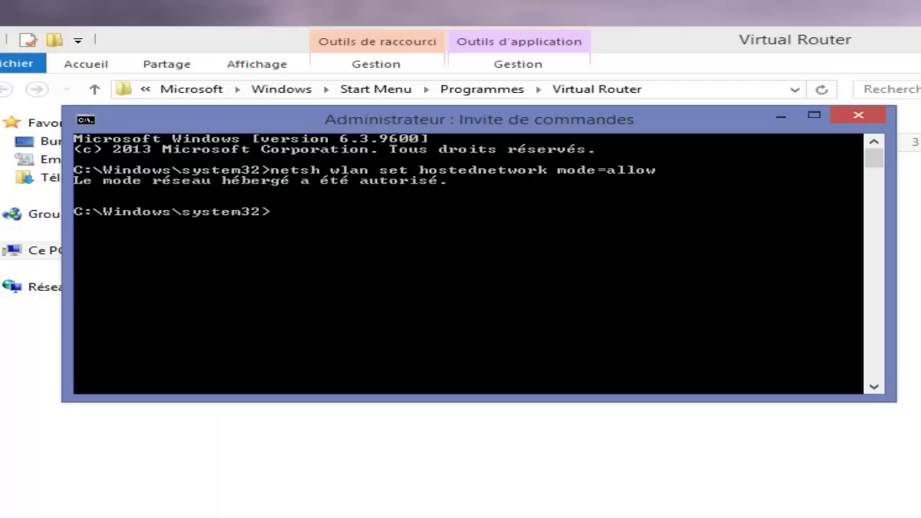
Move the Command Prompt window down and to the right.
drag(461, 119, 583, 187)
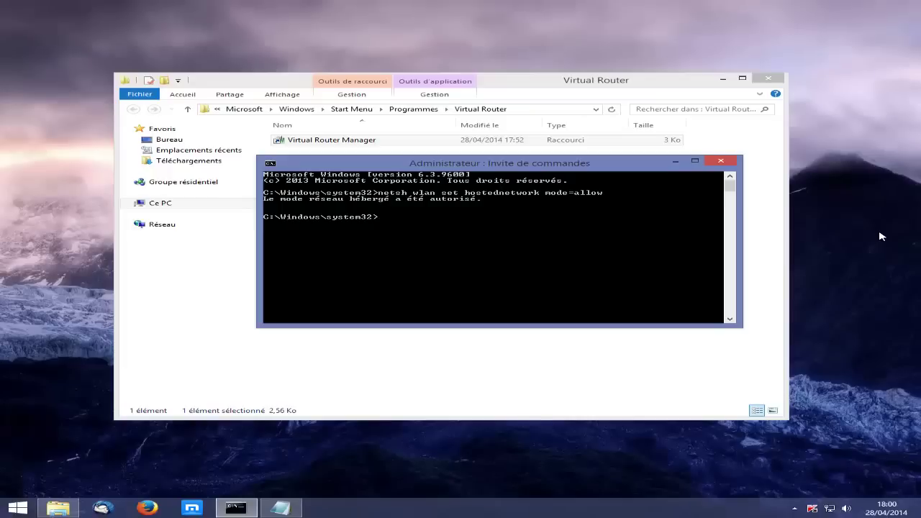
Exit the command prompt, close the Virtual Router folder, and launch Virtual Router Manager from Search.
text(t)
key(Return)
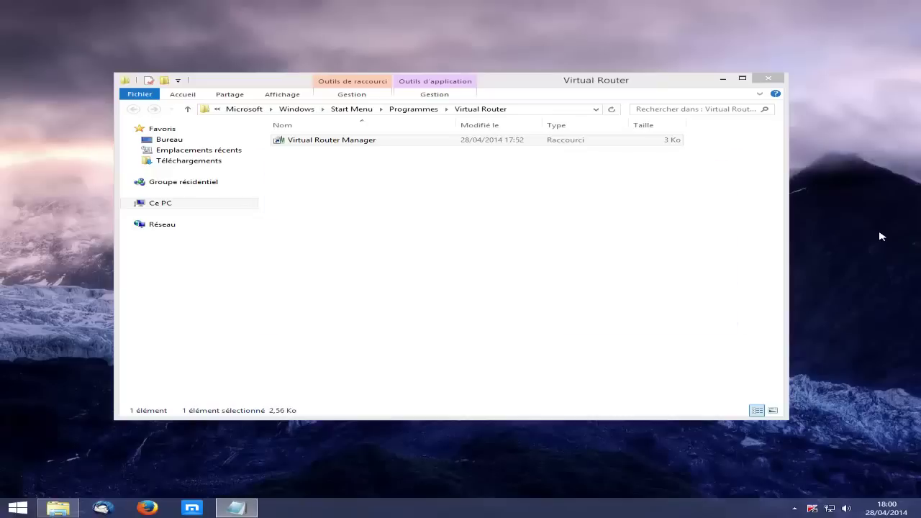
key(alt+F4)
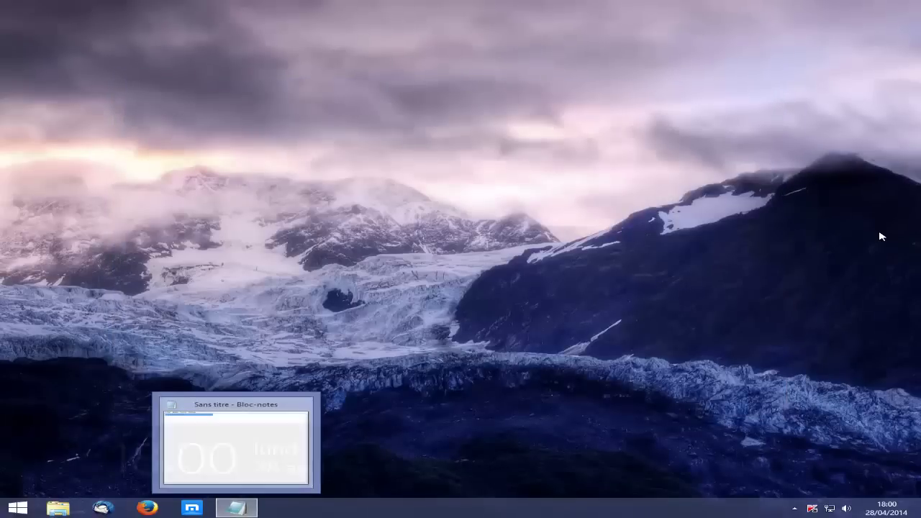
key(super+c)
click(881, 223)
text(virtual Router Manager)
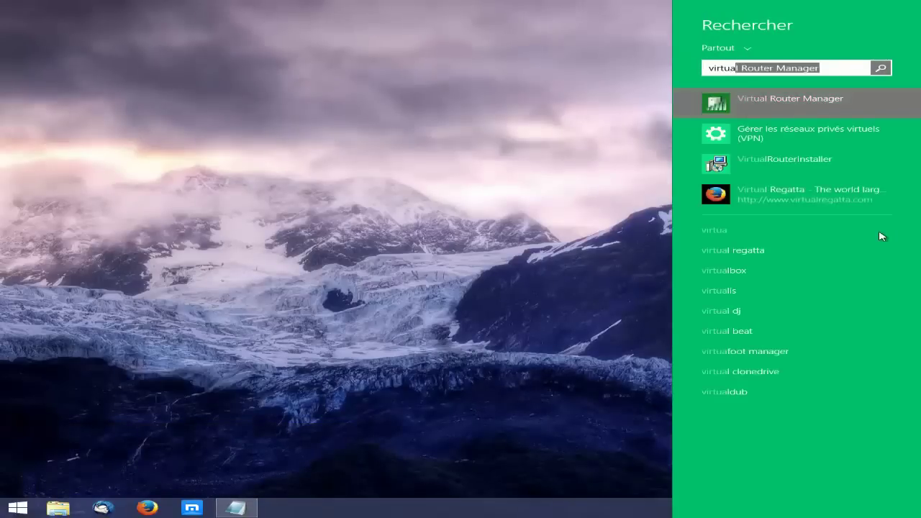
key(Return)
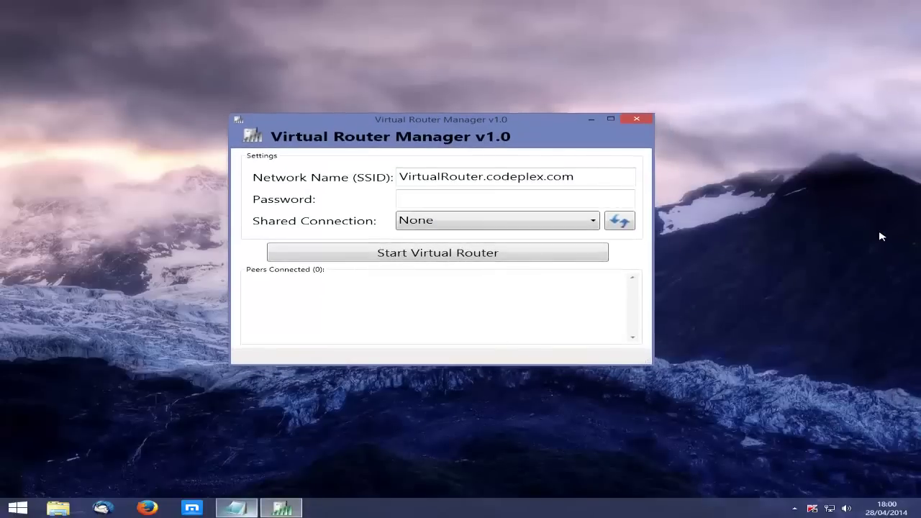
Close the Notepad notes without saving them.
key(alt+Tab)
key(alt+F4)
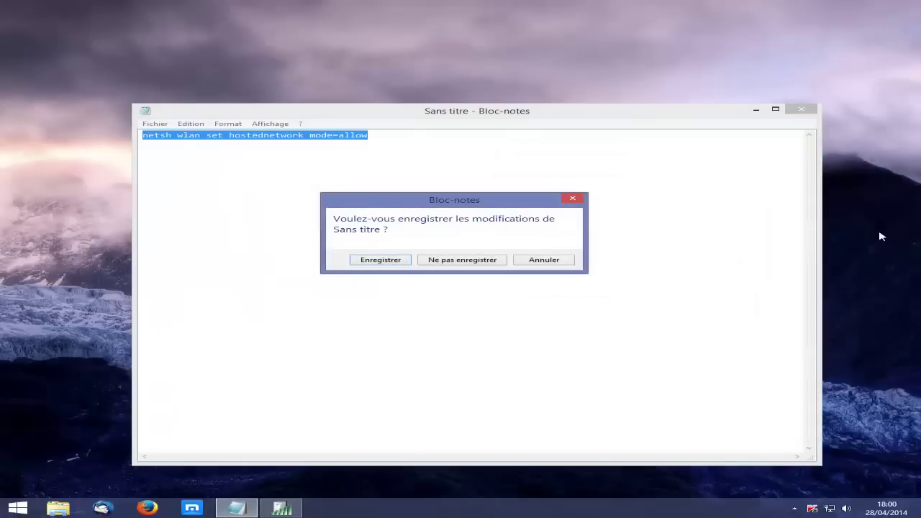
key(Tab)
key(Return)
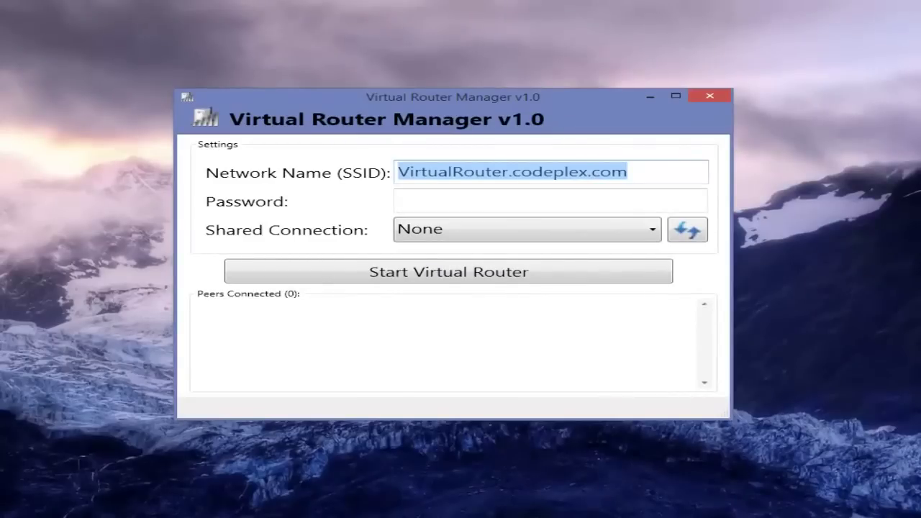
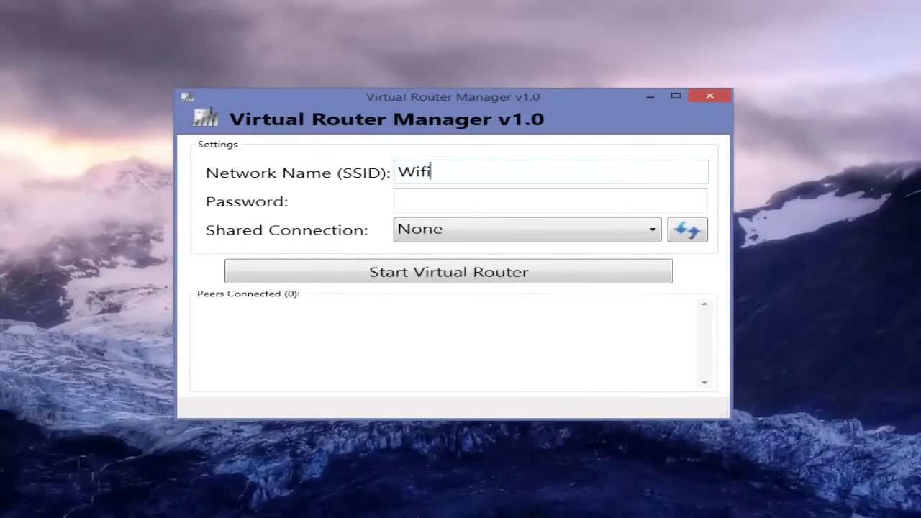
Set the network name (SSID) to Wifi and enter the hotspot password.
key(BackSpace)
key(BackSpace)
click(399, 200)
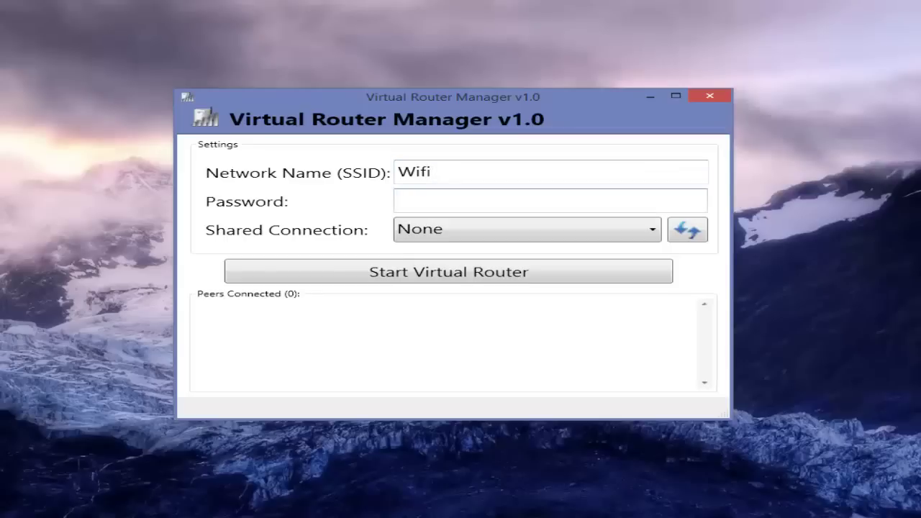
key(BackSpace)
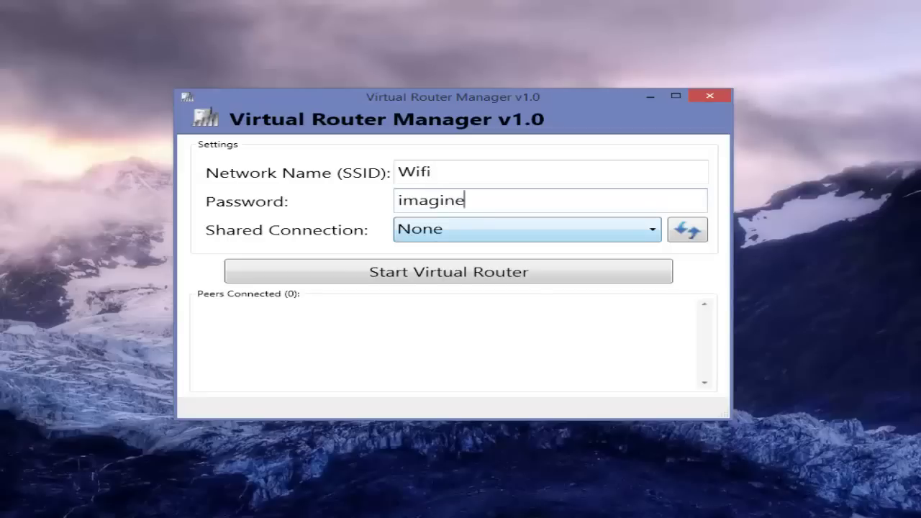
drag(454, 97, 456, 88)
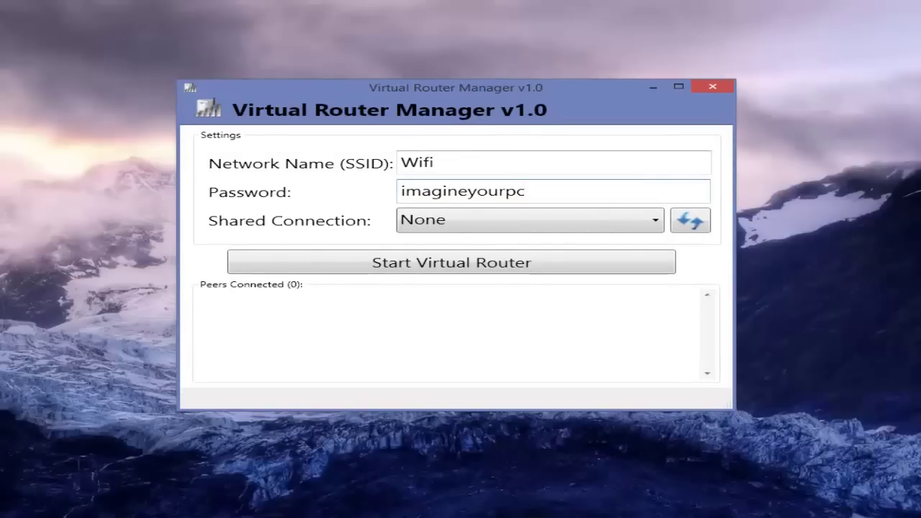
click(530, 220)
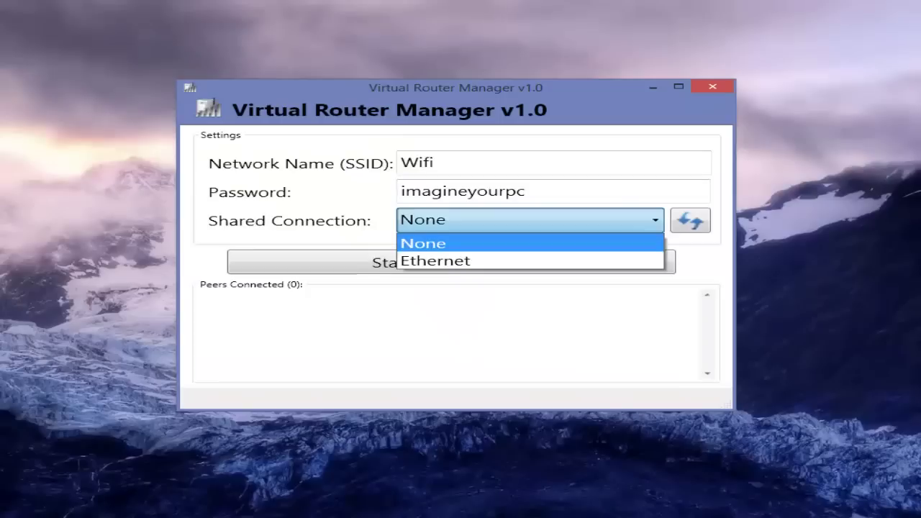
Share the Ethernet connection through the virtual router hotspot and let a peer connect.
click(435, 260)
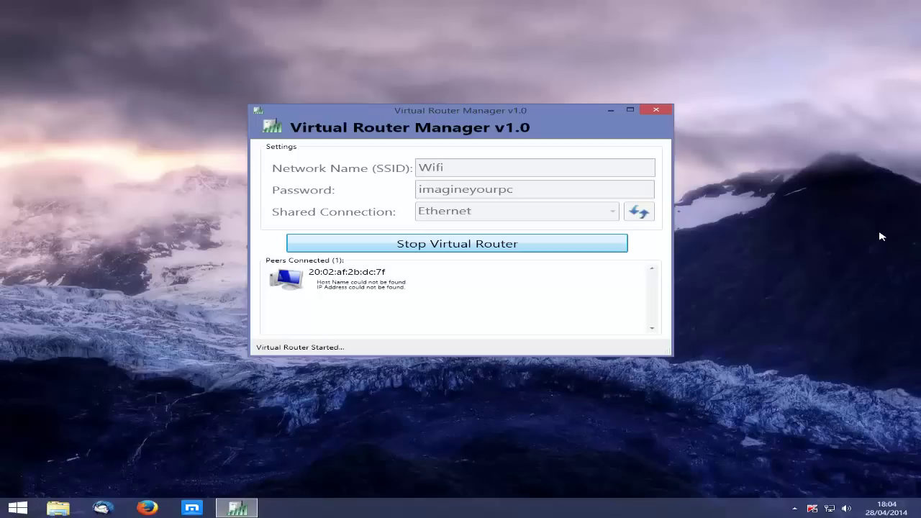
Close the Virtual Router Manager window, leaving the empty desktop.
key(alt+F4)
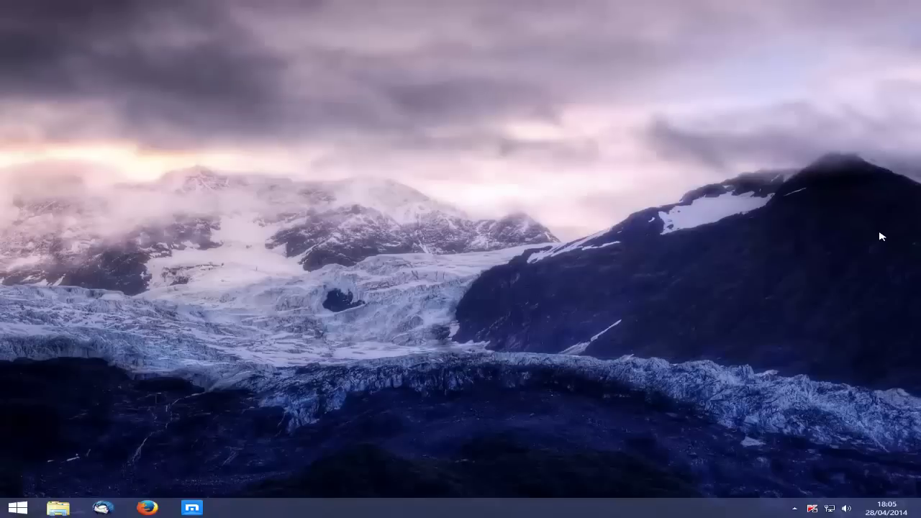